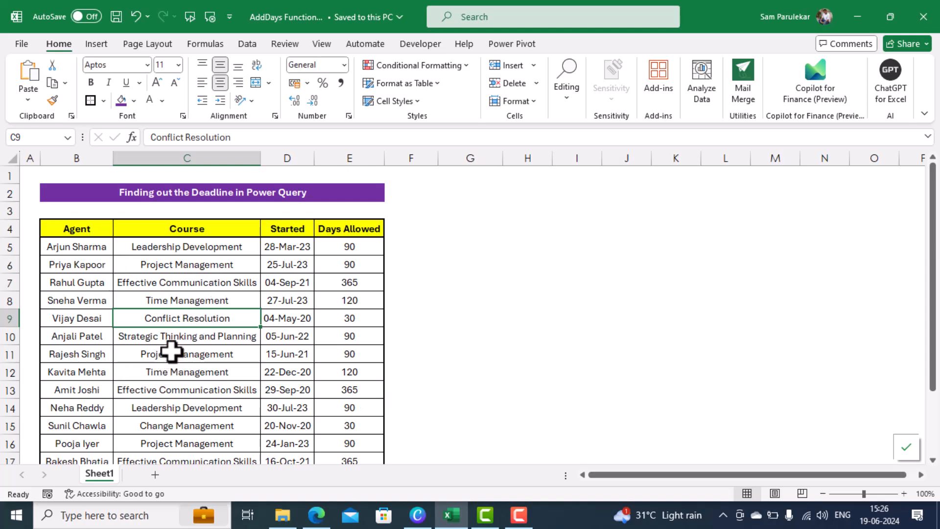
# Turn the course range B4:E20 into a table with headers and send it to Power Query as Table1
pyautogui.click(171, 351)
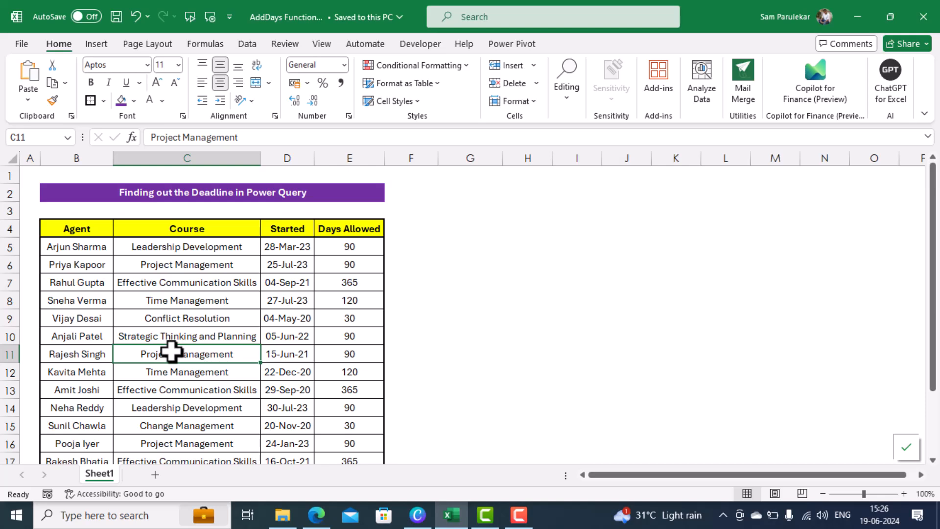
pyautogui.rightClick(171, 351)
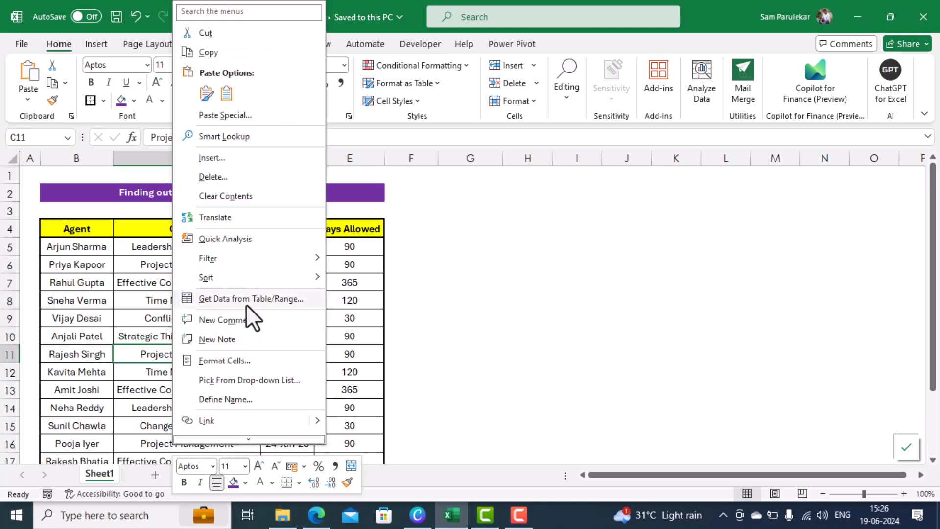
pyautogui.click(246, 301)
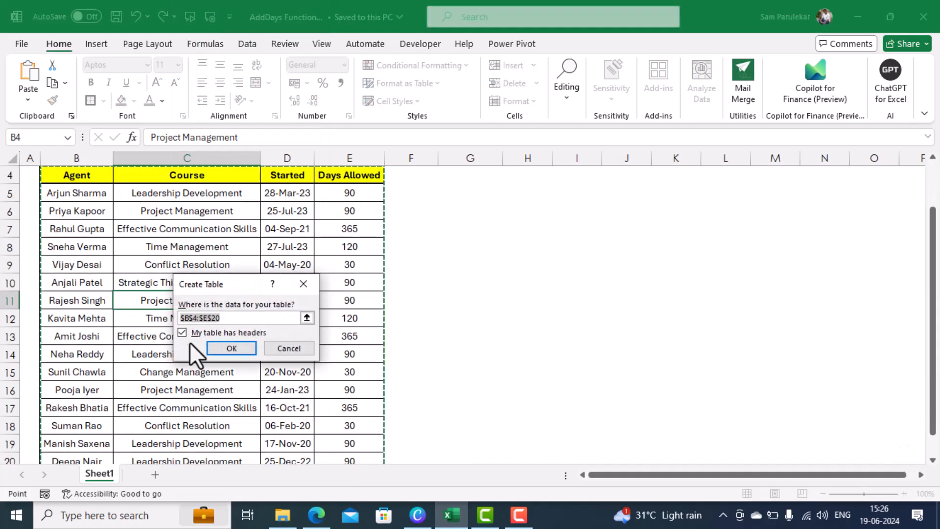
pyautogui.click(228, 348)
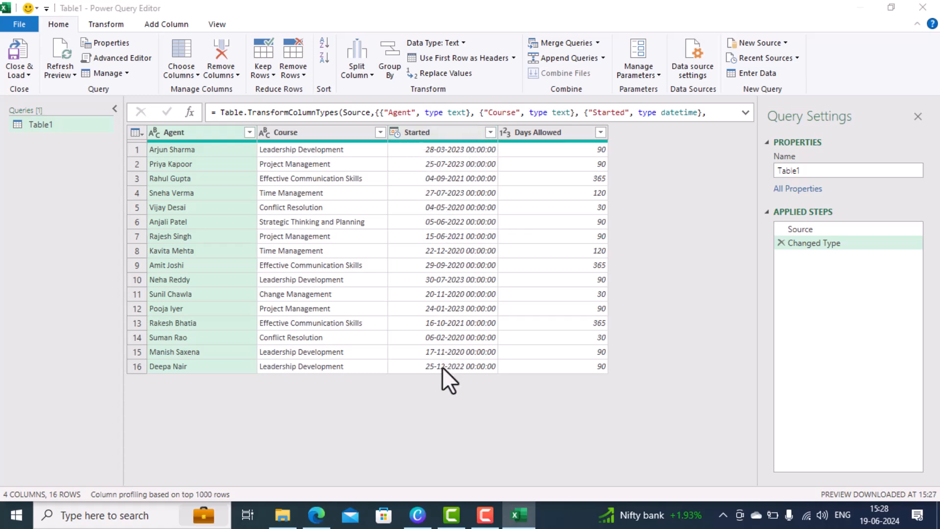
# Change the Started column type to Date, replacing the current conversion, and keep Days Allowed as Whole Number
pyautogui.click(397, 134)
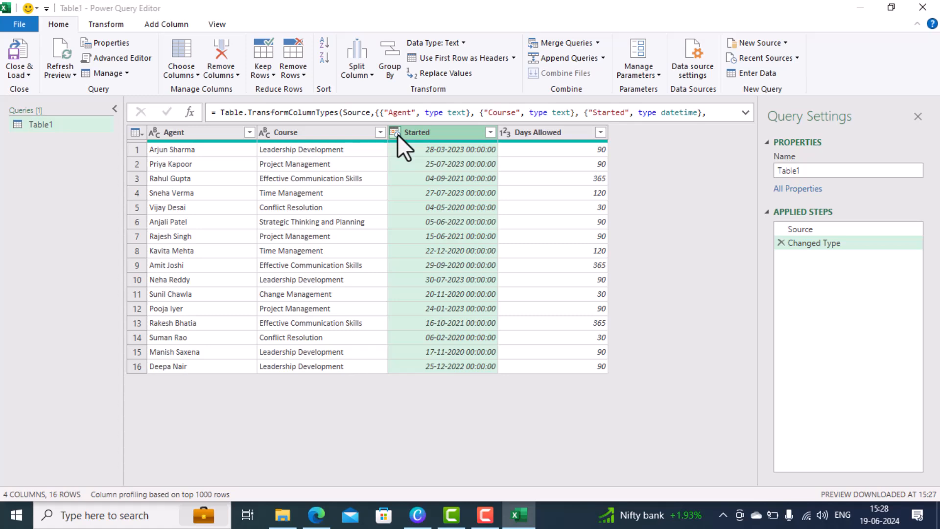
pyautogui.click(396, 132)
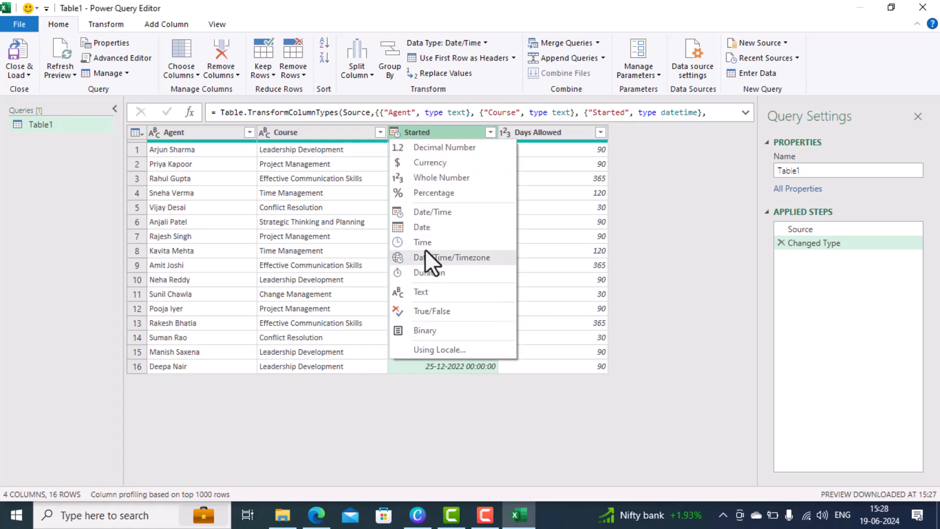
pyautogui.click(428, 228)
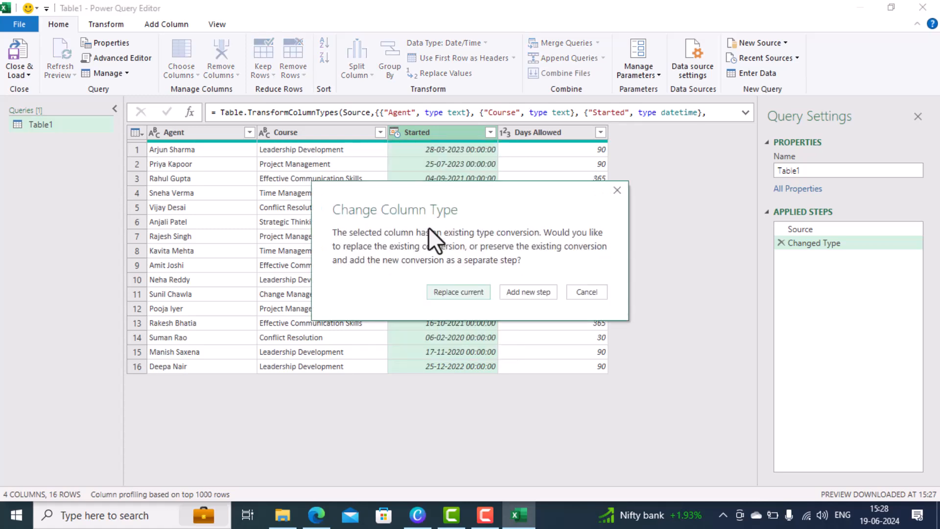
pyautogui.click(466, 291)
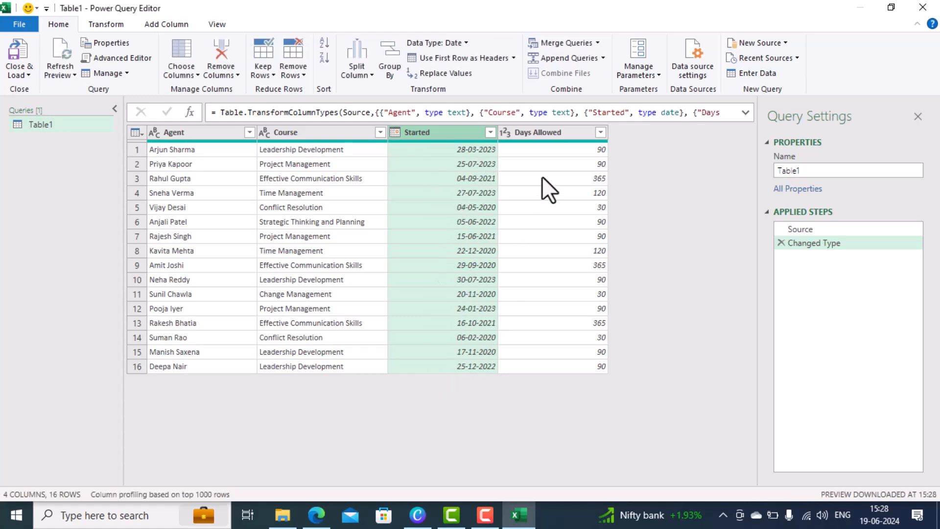
pyautogui.click(507, 132)
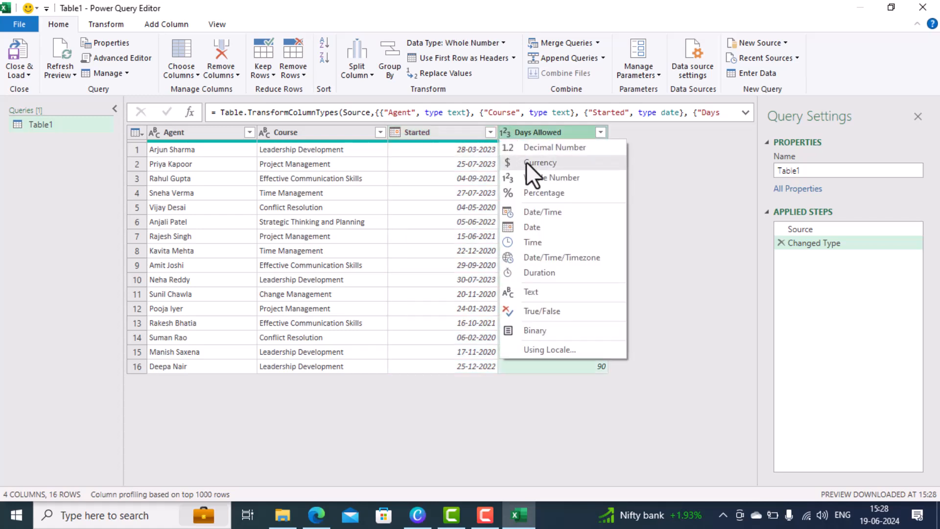
pyautogui.click(563, 179)
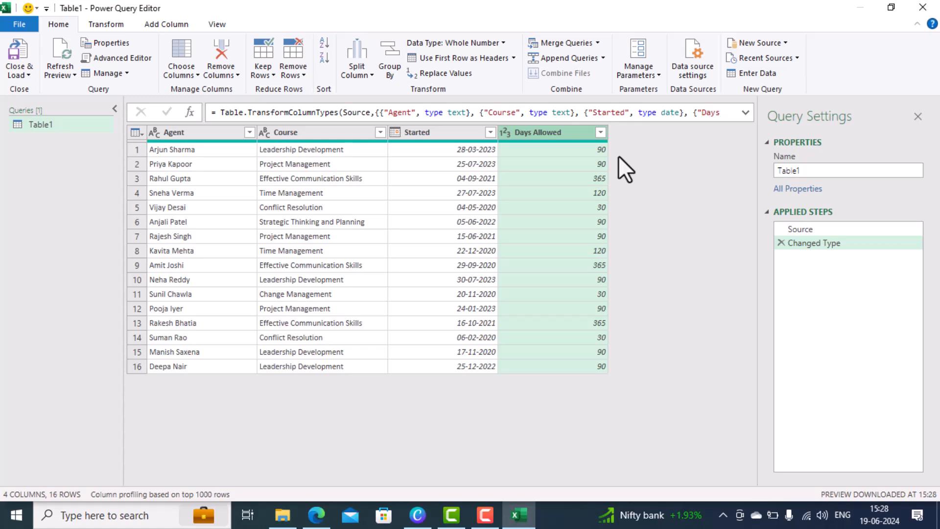
# Start a custom column and name it 'Deadline'
pyautogui.click(171, 24)
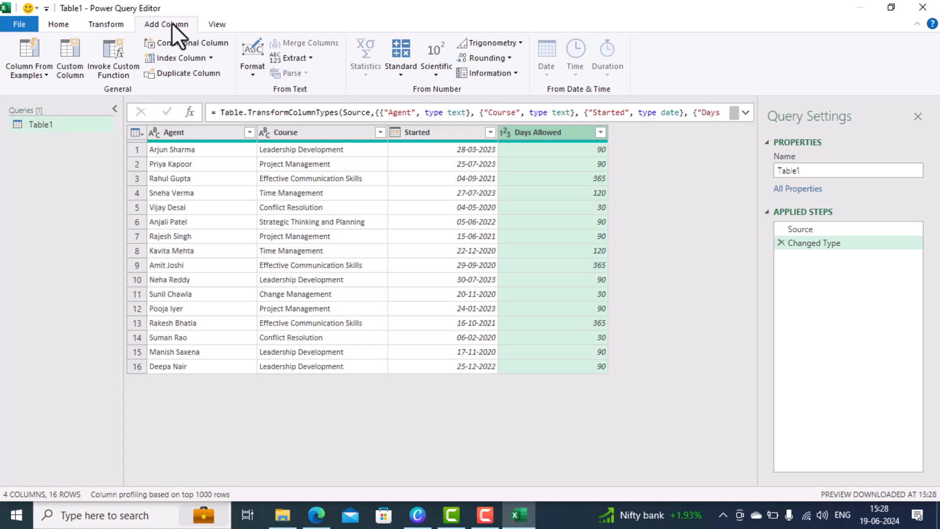
pyautogui.click(71, 71)
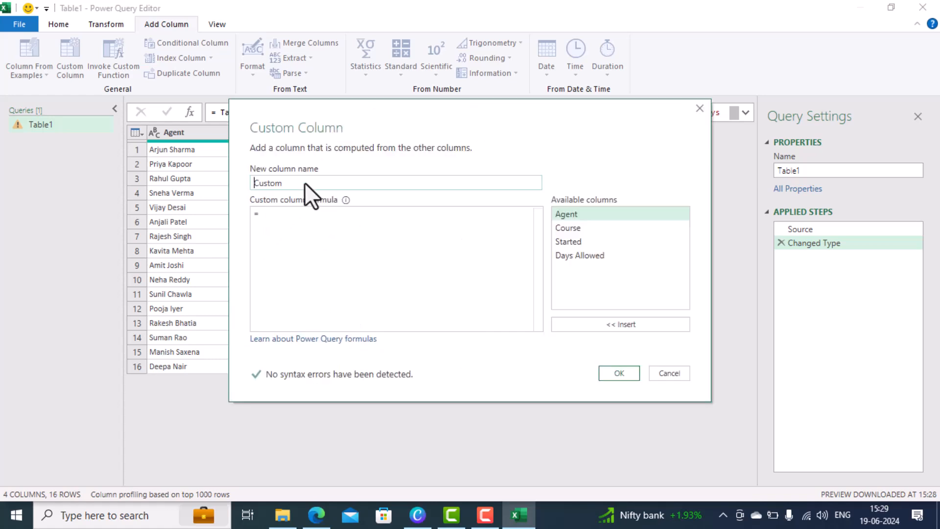
pyautogui.write('Des')
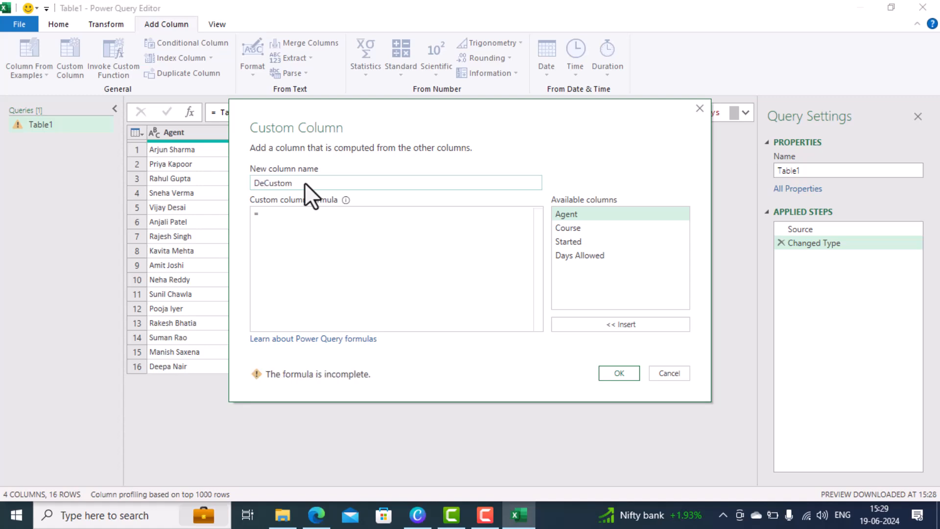
pyautogui.press('BackSpace')
pyautogui.write('adline')
pyautogui.press('Delete')
pyautogui.press('Delete')
pyautogui.press('Delete')
pyautogui.press('Delete')
pyautogui.press('Delete')
pyautogui.press('Delete')
# Enter the formula =Date.AddDays([Started],[Days Allowed]) and create the Deadline column
pyautogui.click(289, 221)
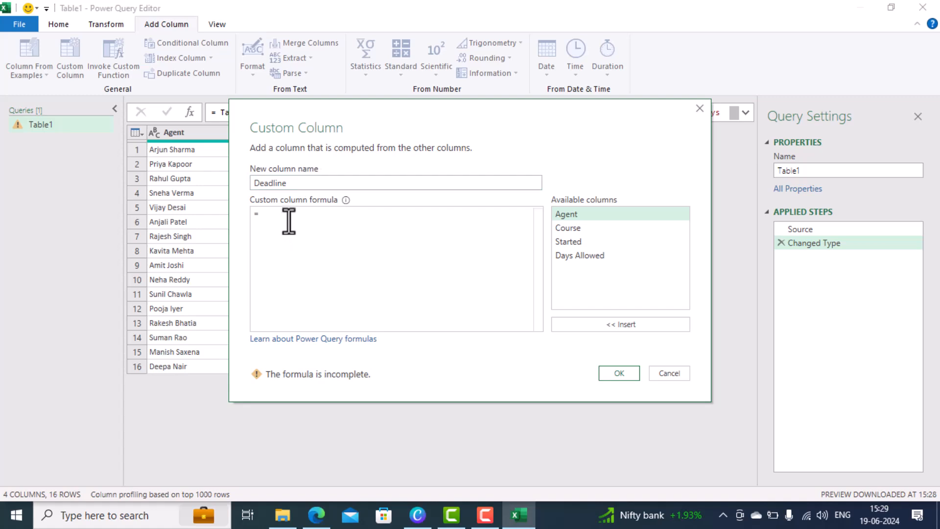
pyautogui.write('date')
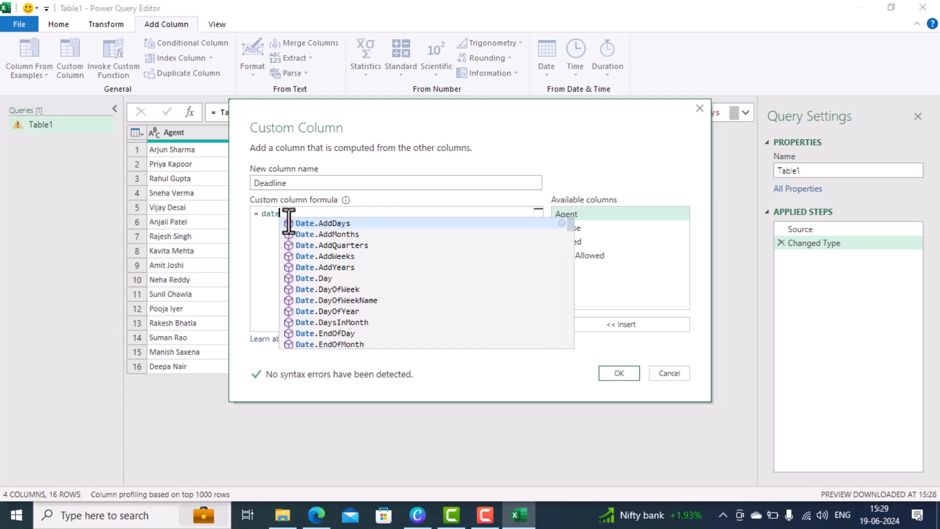
pyautogui.click(320, 223)
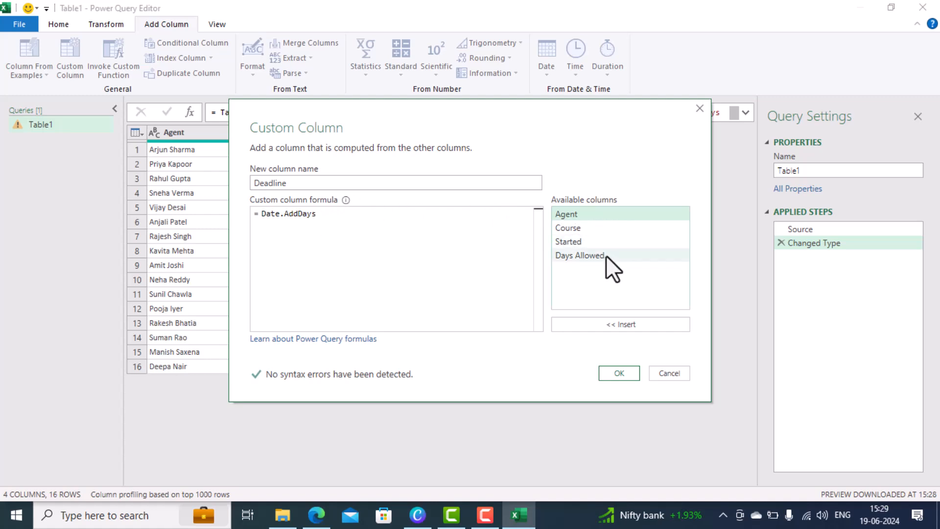
pyautogui.write('(')
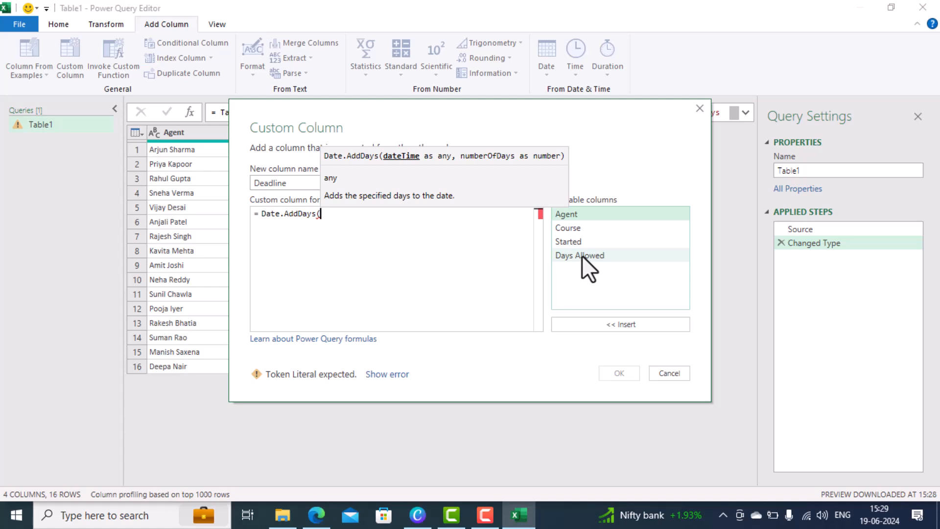
pyautogui.doubleClick(582, 243)
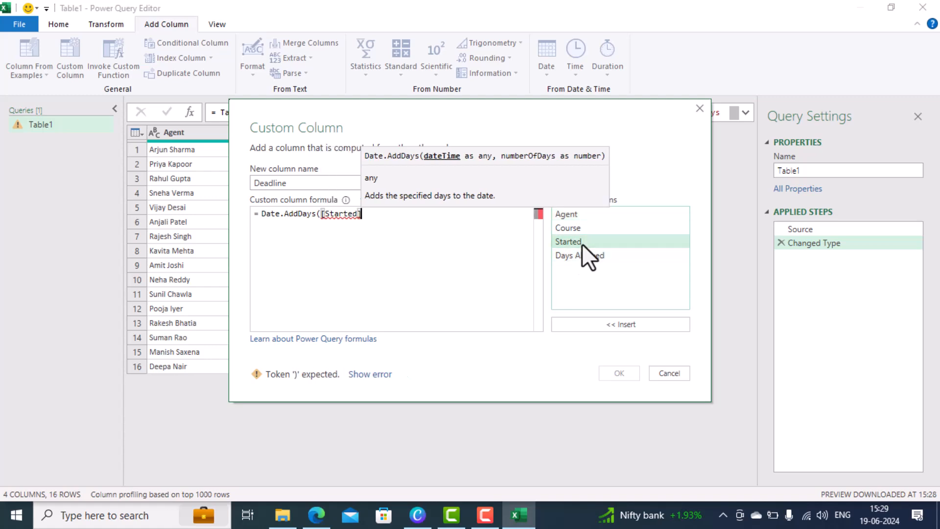
pyautogui.write(',')
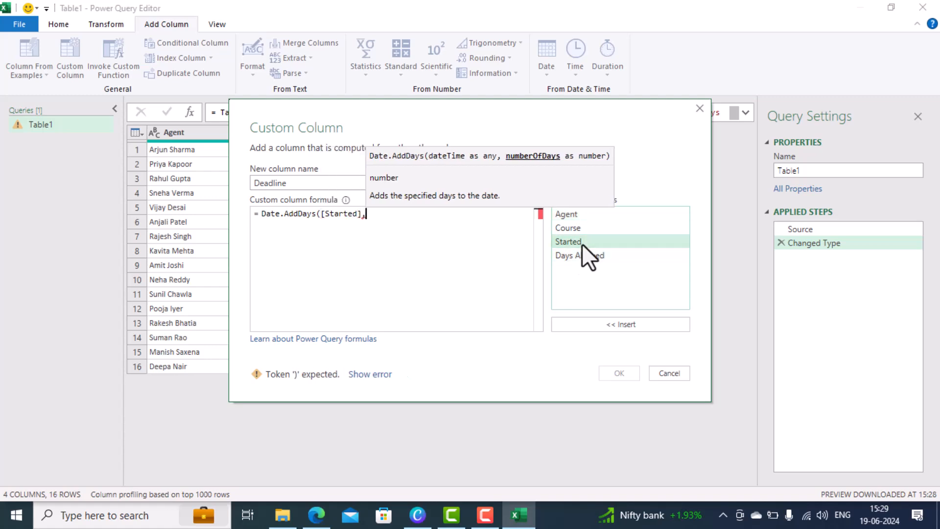
pyautogui.doubleClick(581, 256)
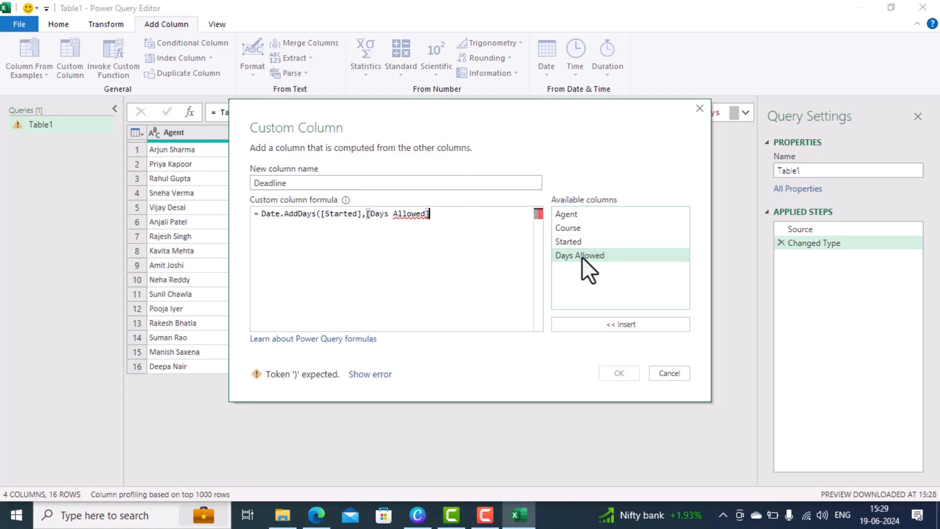
pyautogui.write(')')
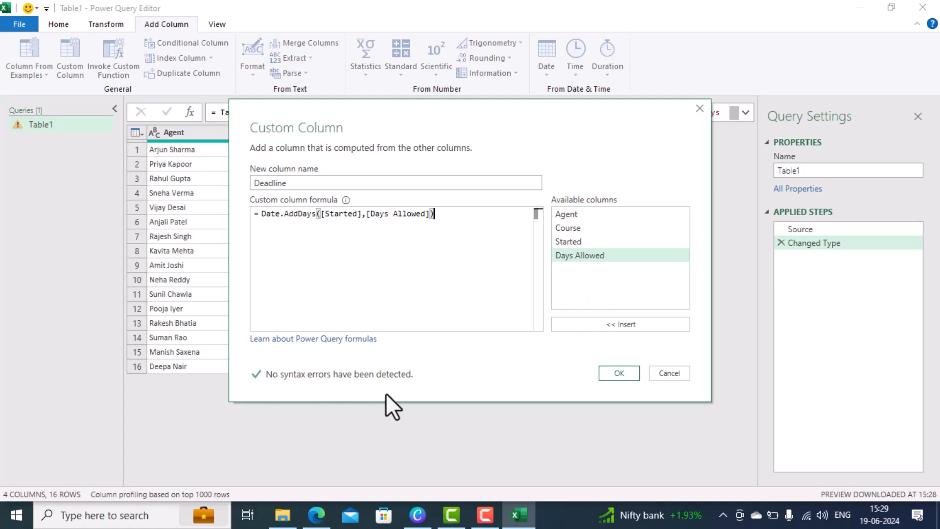
pyautogui.click(619, 374)
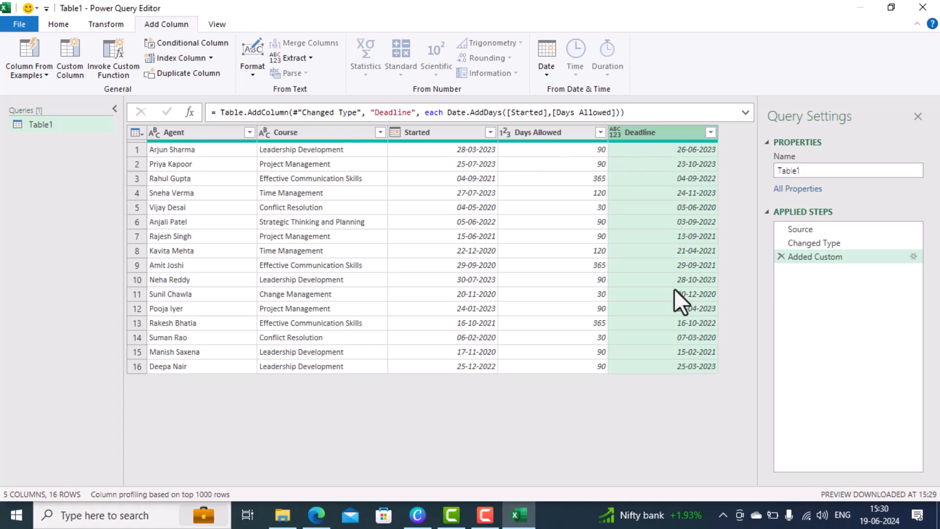
# Close & Load the Table1 query into a new Excel sheet
pyautogui.click(61, 26)
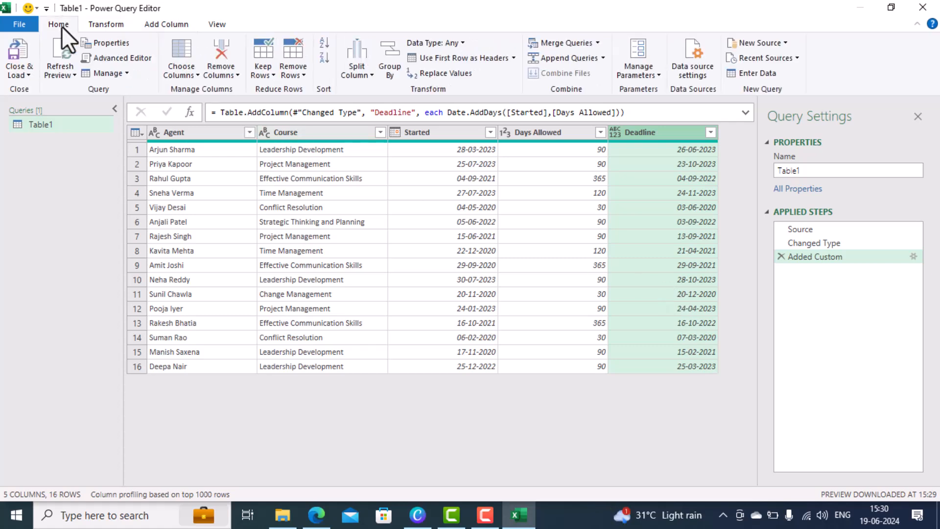
pyautogui.click(19, 49)
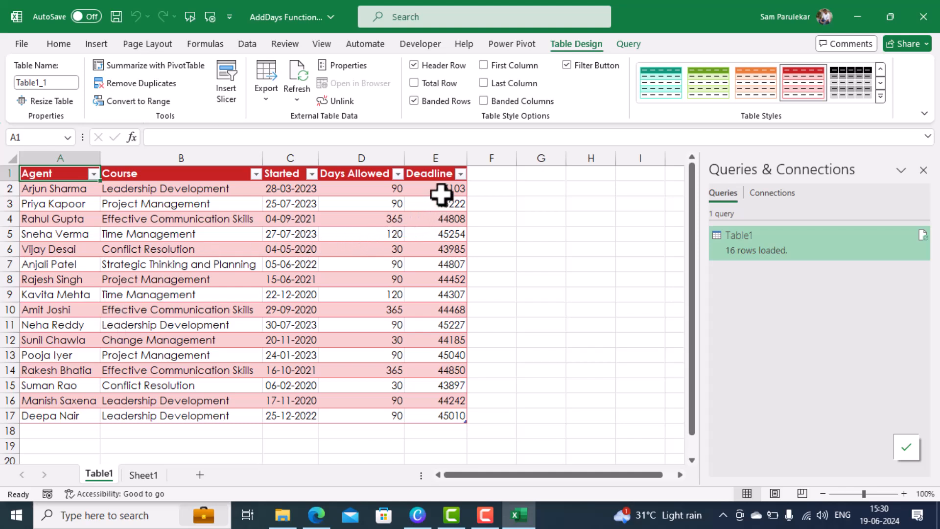
# Format the Deadline cells E2:E17 with the dd-mm-yyyy date type (14-03-2012)
pyautogui.moveTo(441, 190); pyautogui.dragTo(444, 415)
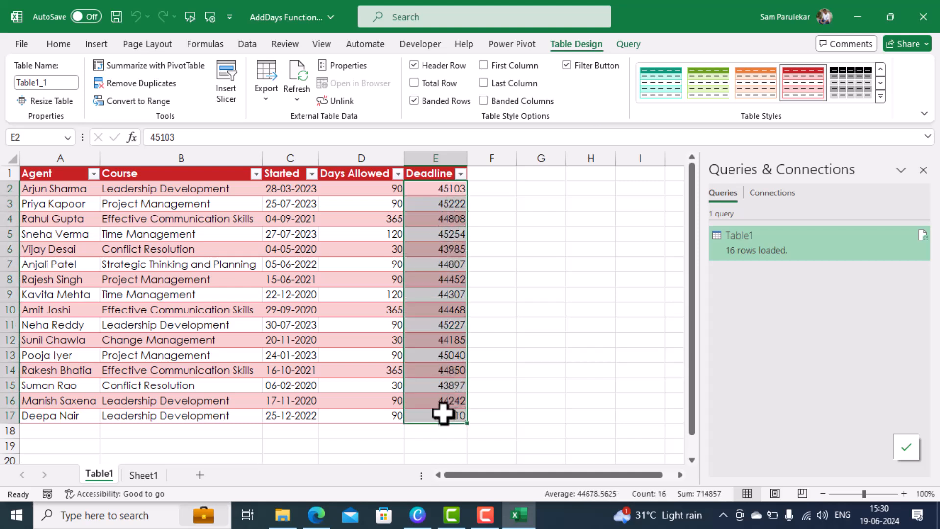
pyautogui.rightClick(423, 194)
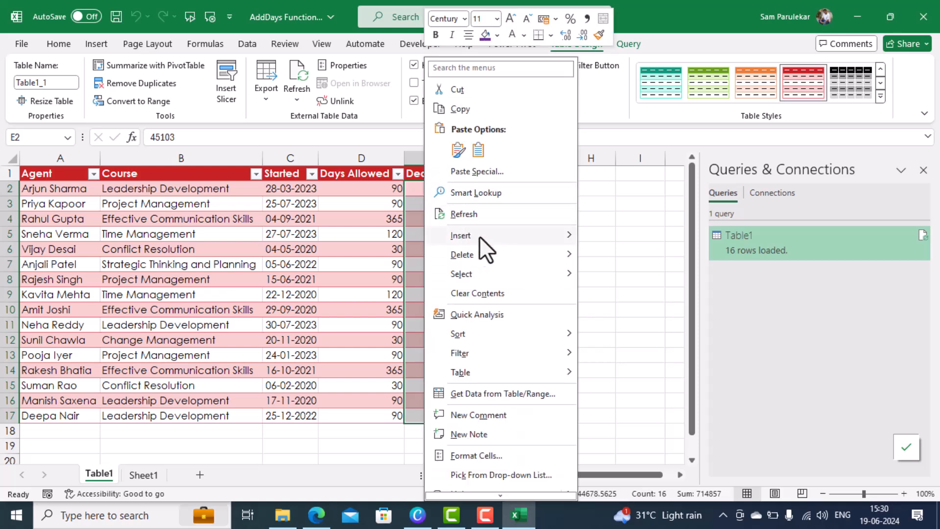
pyautogui.click(495, 456)
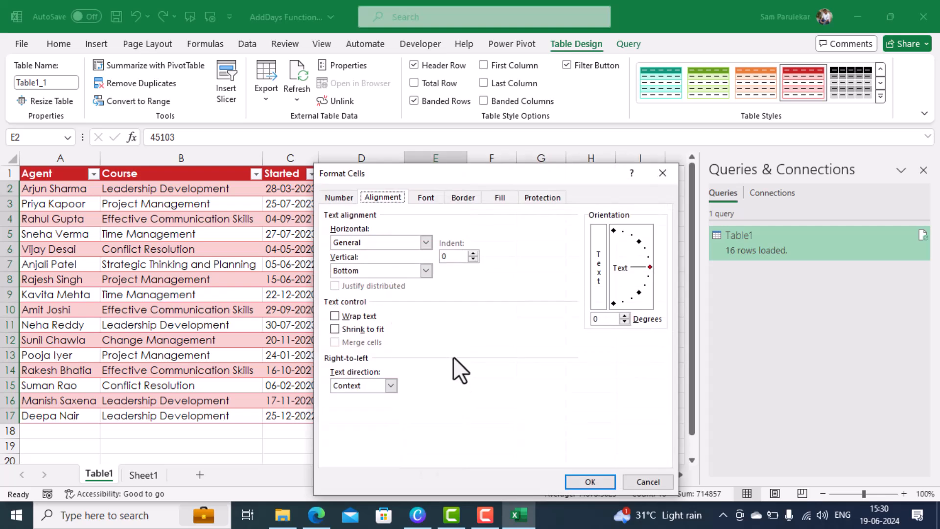
pyautogui.click(342, 200)
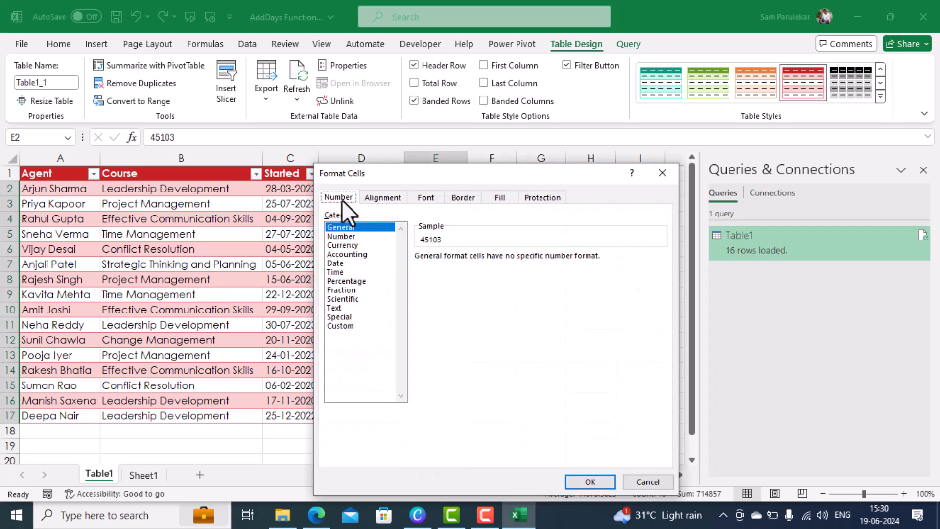
pyautogui.click(339, 264)
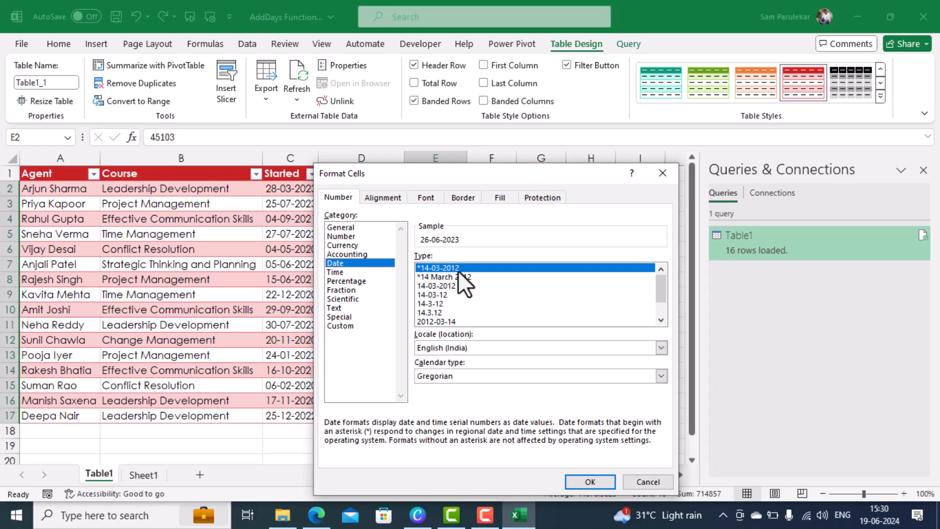
pyautogui.click(589, 481)
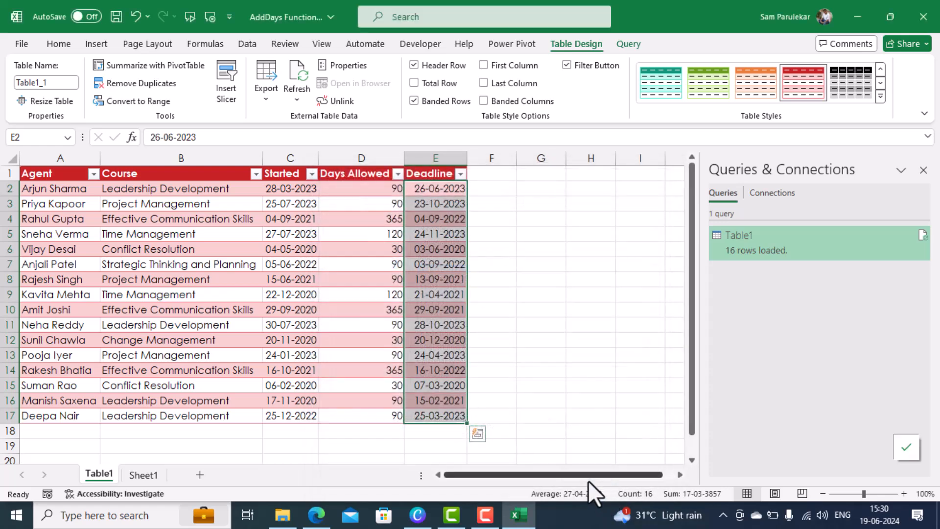
pyautogui.click(495, 314)
pyautogui.click(227, 443)
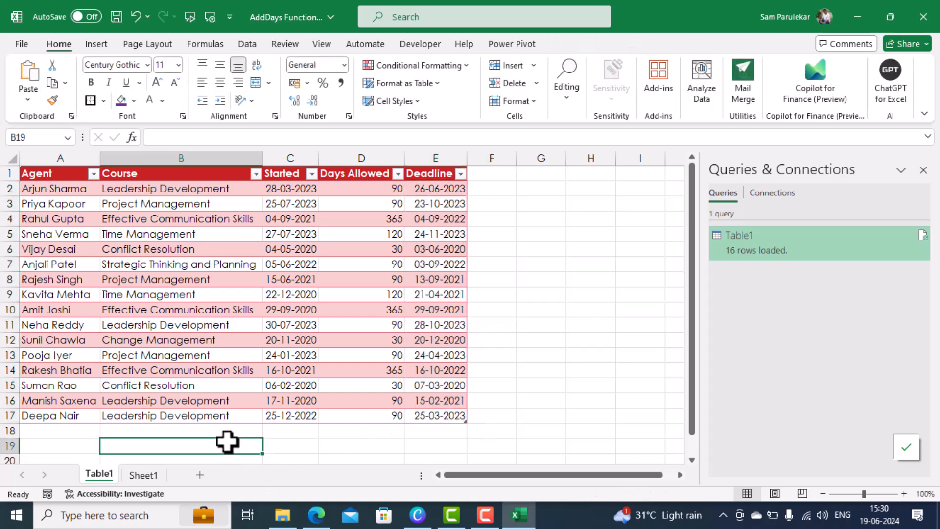